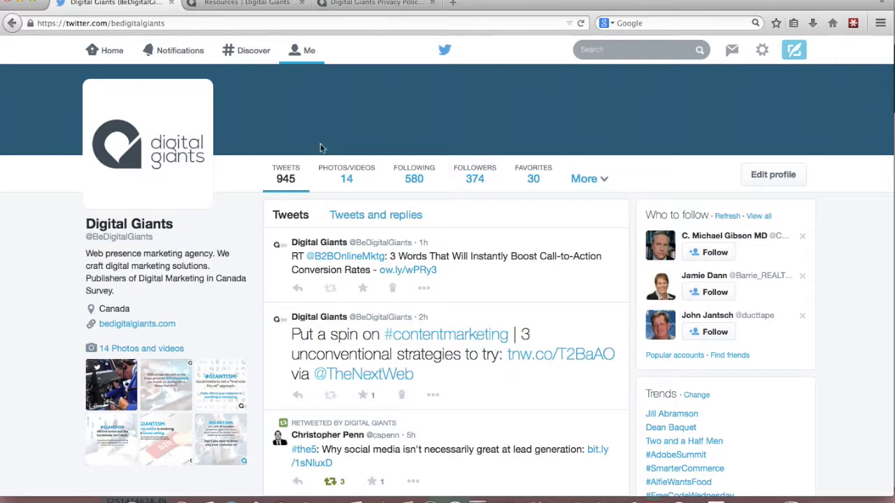
Step: Open the settings gear menu in Twitter's top bar to reach Twitter Ads
click(761, 52)
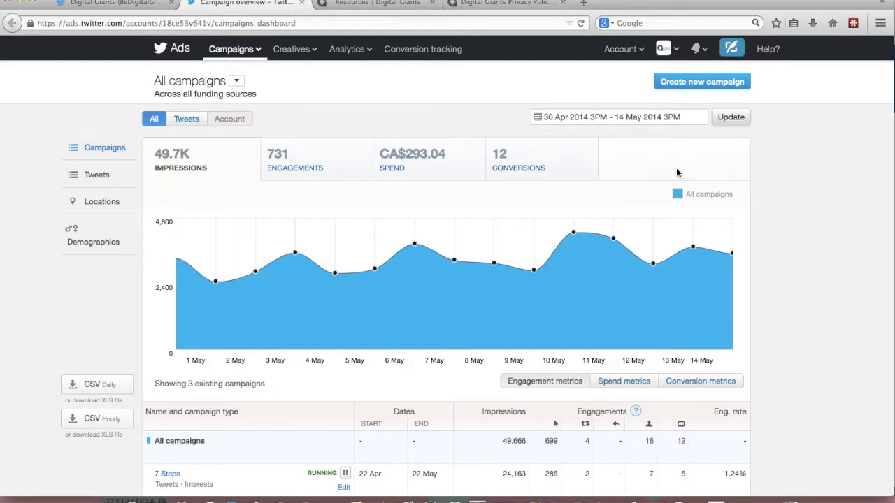
Step: From the campaign dashboard, go to Creatives > Cards to list the lead generation cards
scroll(97, 327, down, 3)
scroll(96, 327, down, 3)
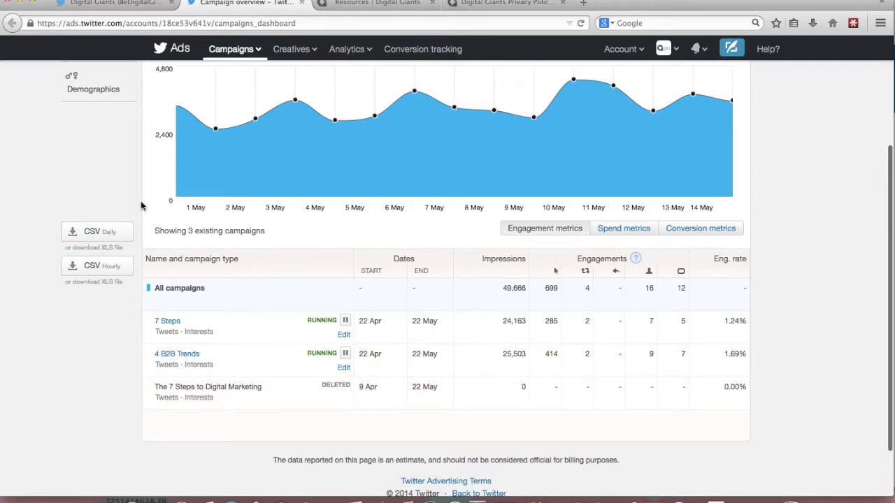
scroll(140, 205, up, 5)
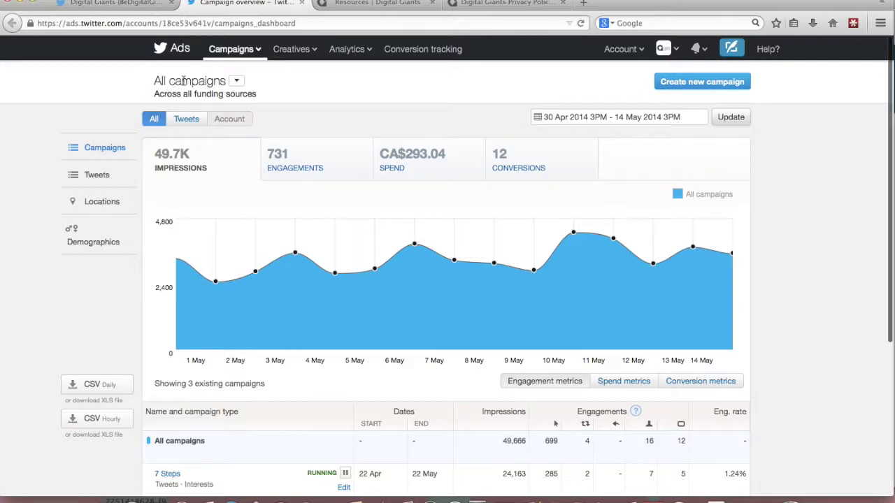
click(280, 56)
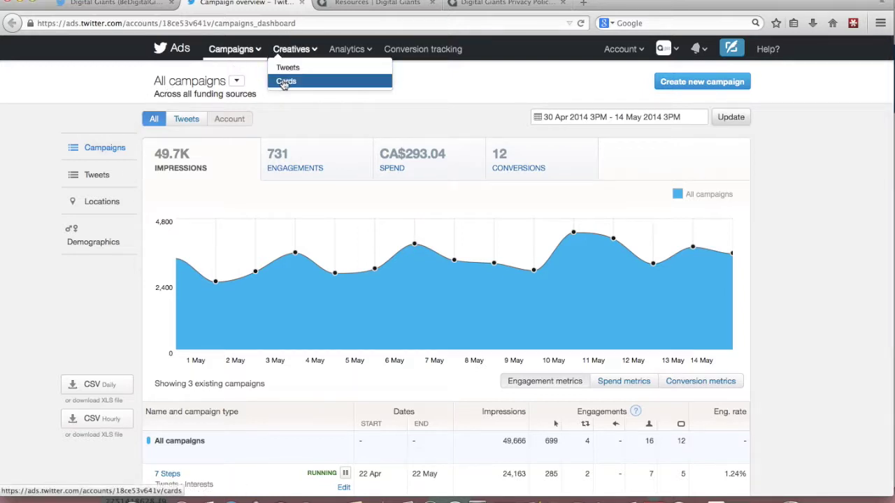
click(284, 82)
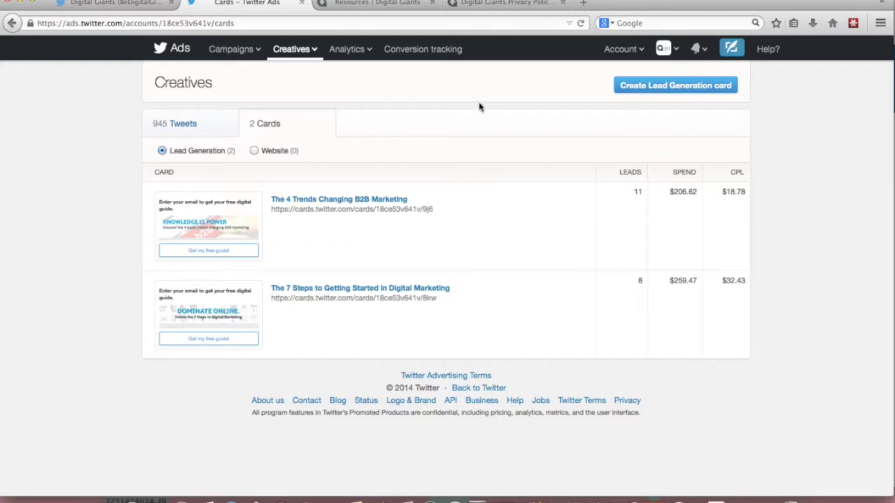
Step: Create a new Lead Generation card and put the cursor in its Short description field
click(624, 90)
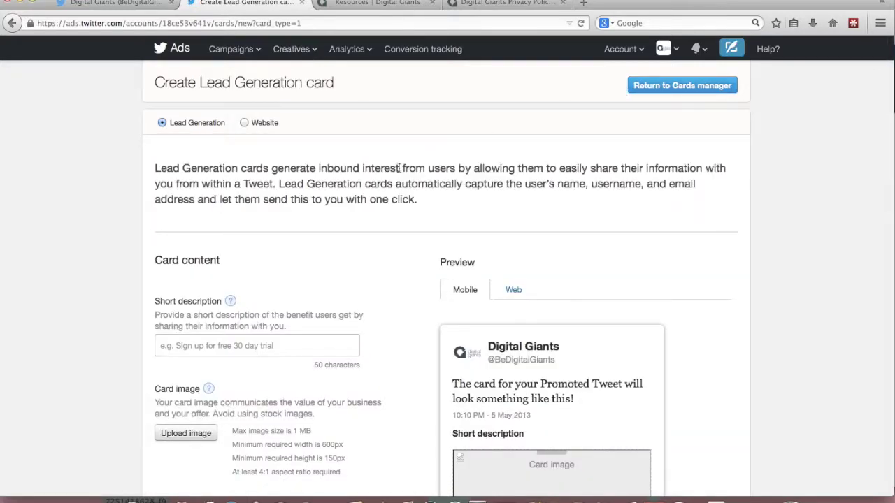
scroll(399, 172, down, 2)
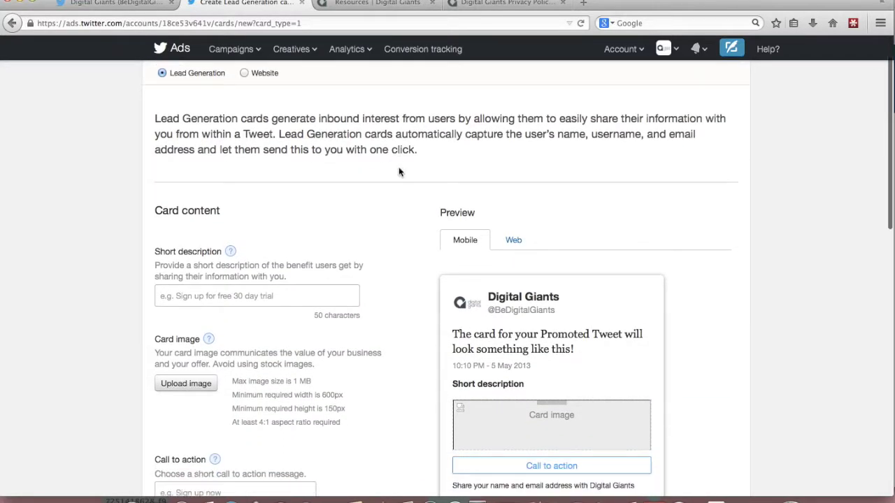
scroll(399, 172, down, 2)
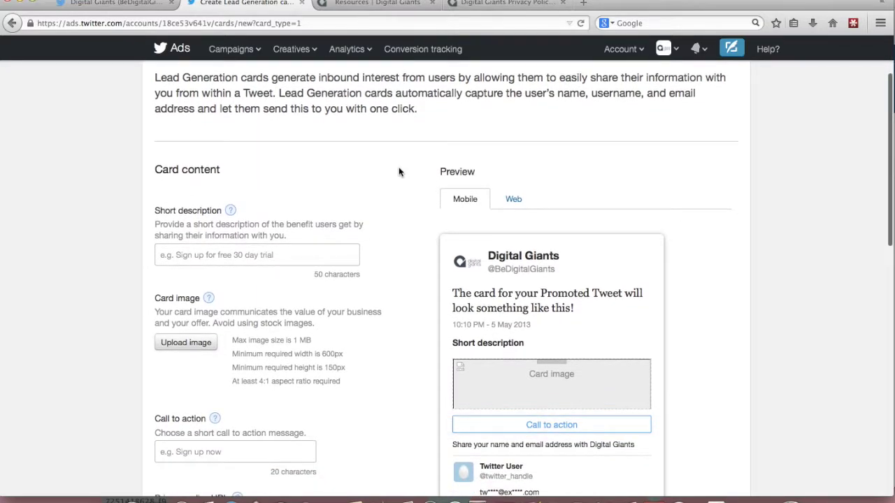
scroll(399, 172, down, 2)
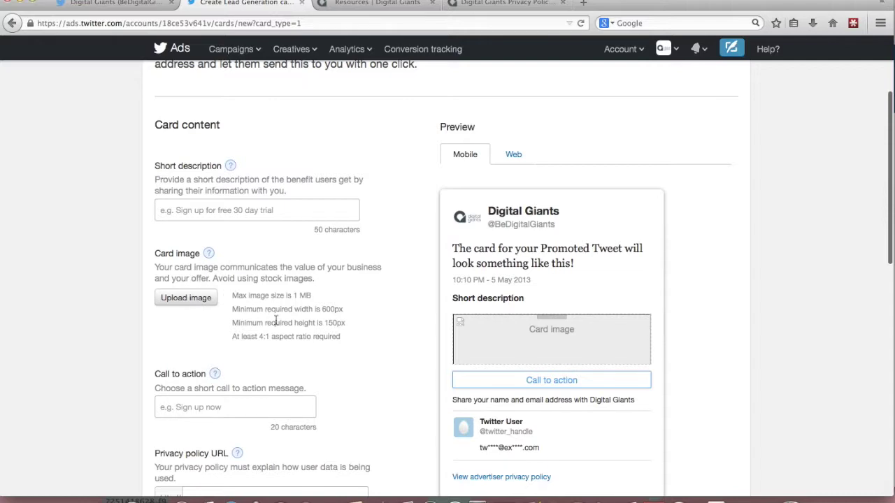
scroll(277, 322, down, 2)
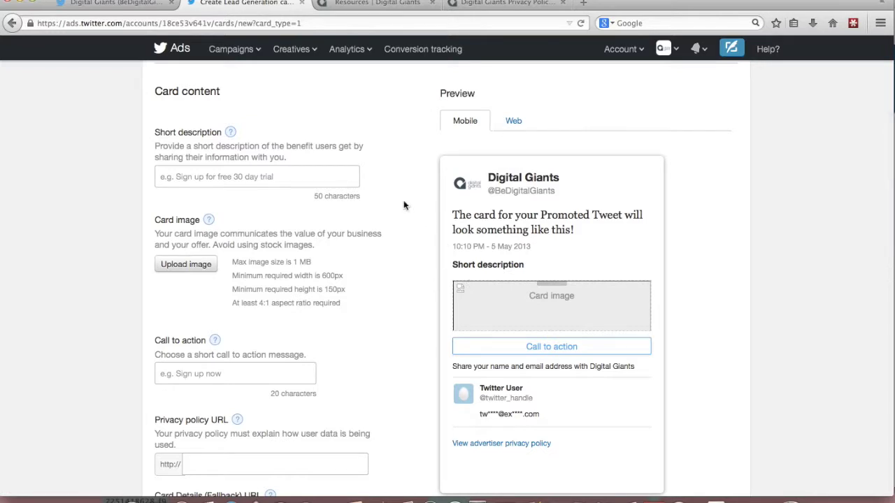
click(183, 179)
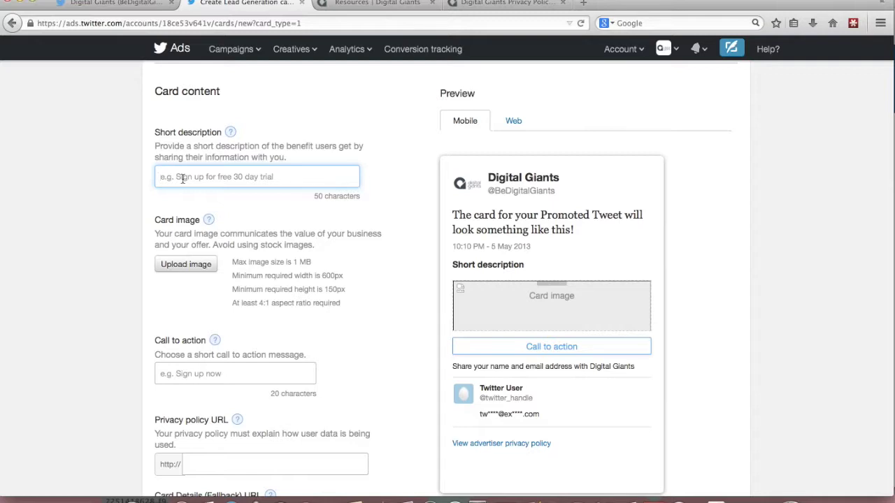
Step: Enter 'Share my email to get my free guide!' as the card's short description
text(S)
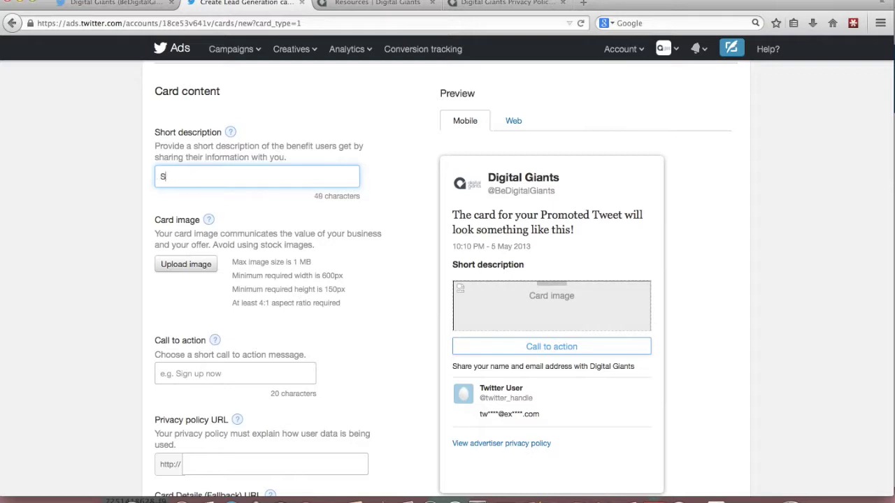
text(hare my email to get my free g)
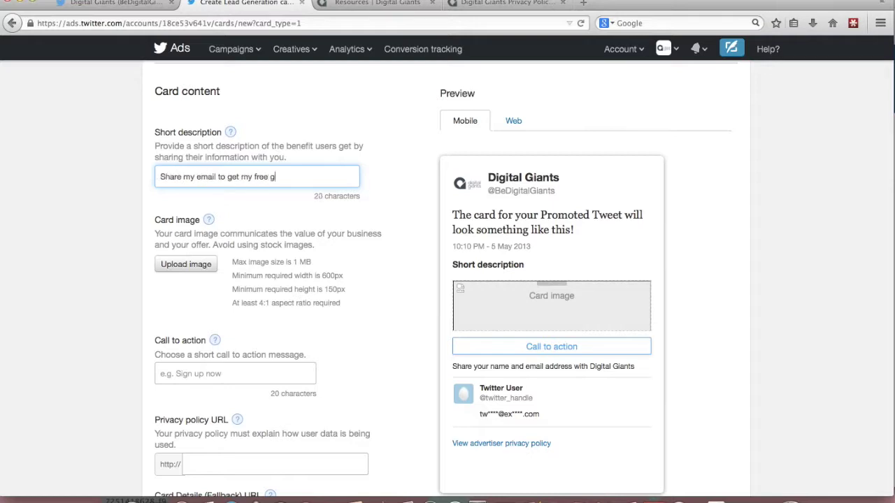
text(uide!)
click(106, 189)
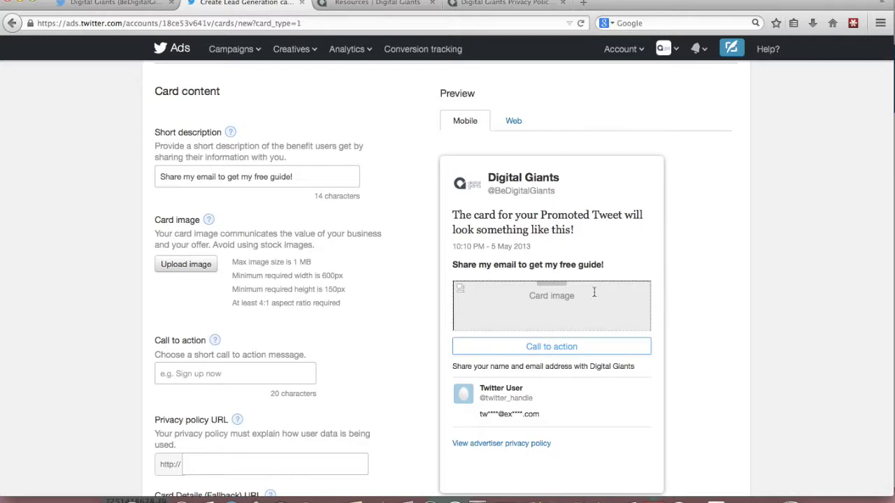
scroll(408, 236, down, 4)
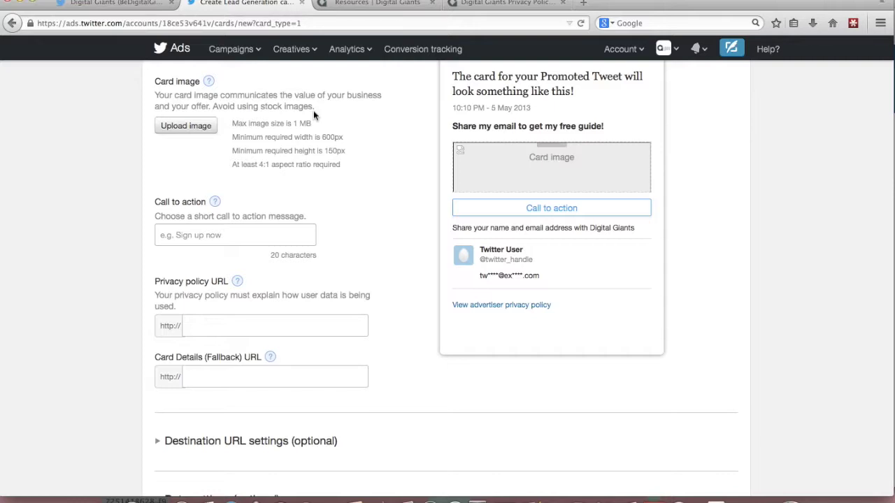
scroll(420, 154, up, 3)
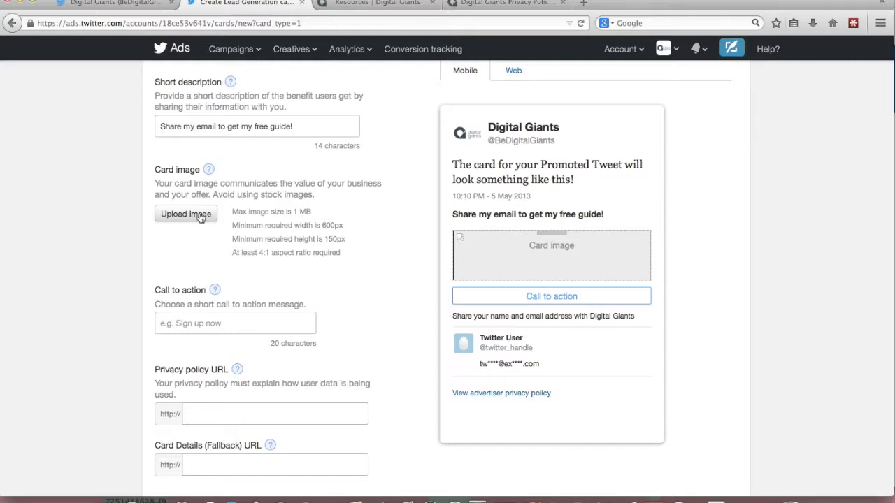
click(200, 216)
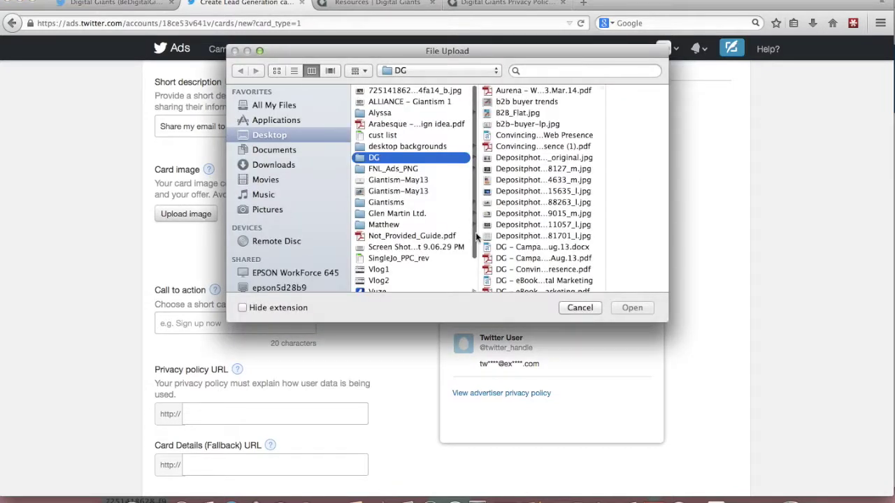
Step: Upload DOMINATE ONLINE.png from the DG folder as the card image
scroll(536, 236, down, 5)
scroll(536, 238, down, 5)
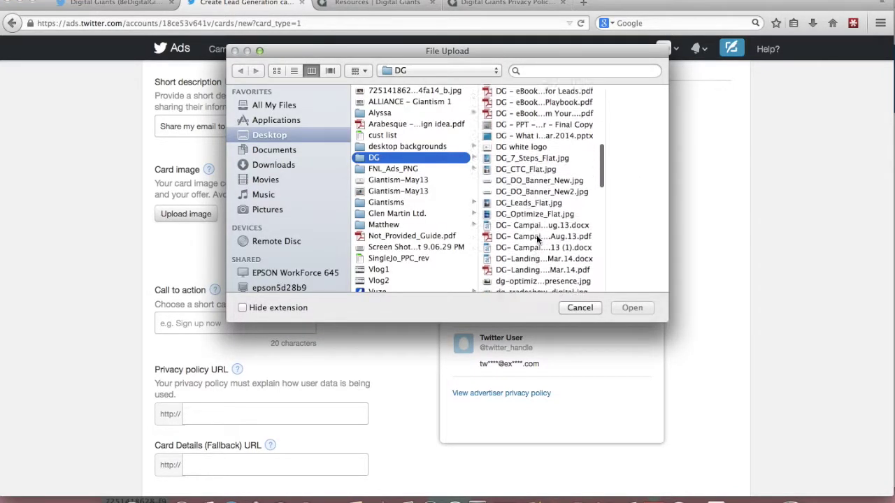
scroll(536, 234, down, 3)
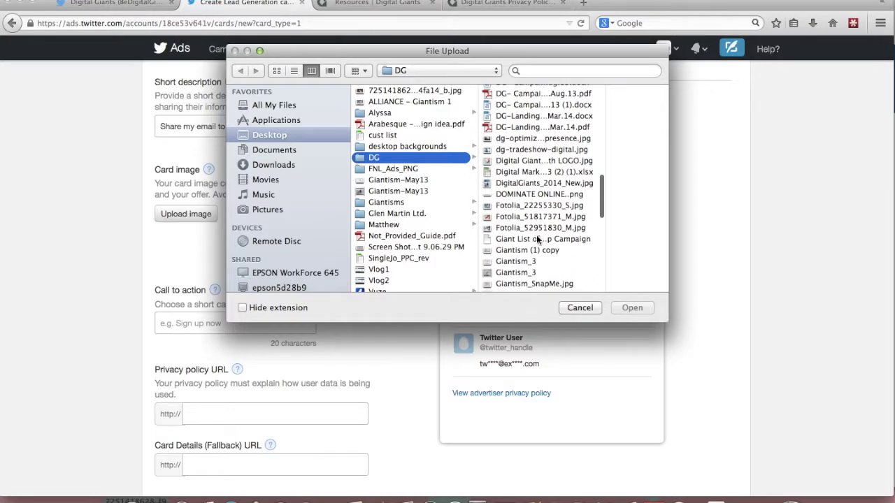
click(536, 194)
click(640, 310)
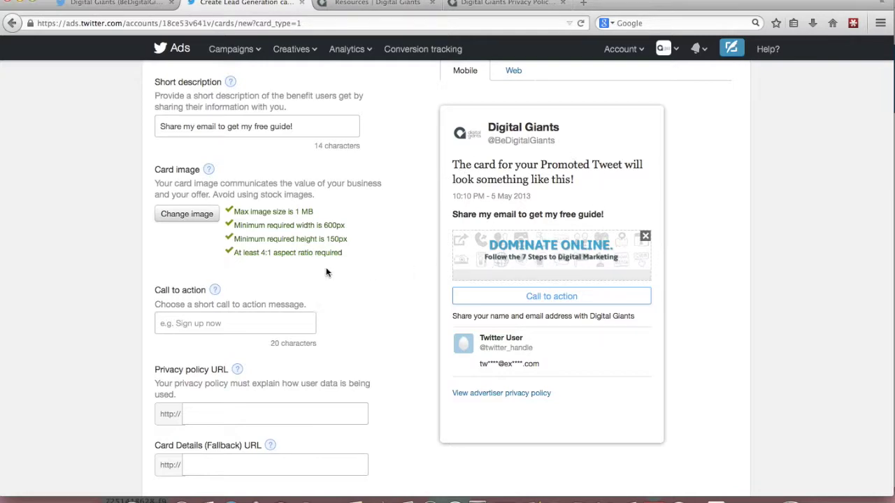
scroll(132, 256, down, 2)
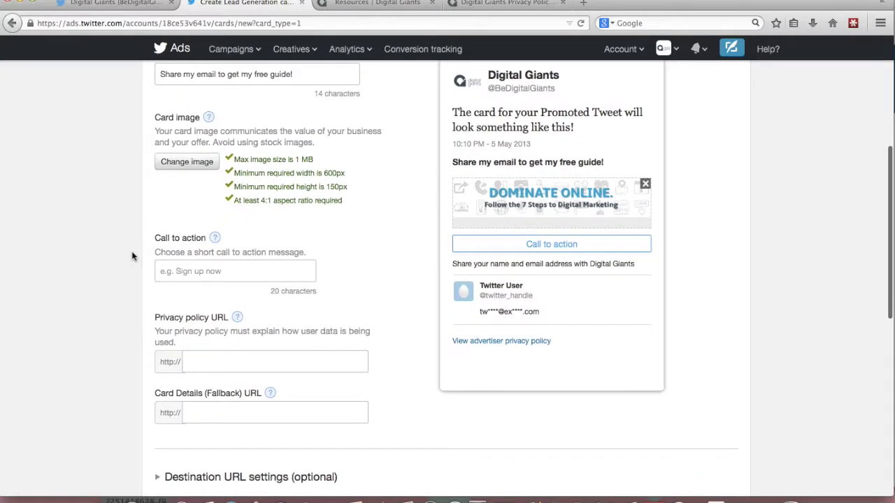
Step: Enter 'Get my free guide.' as the card's call to action
scroll(132, 256, down, 1)
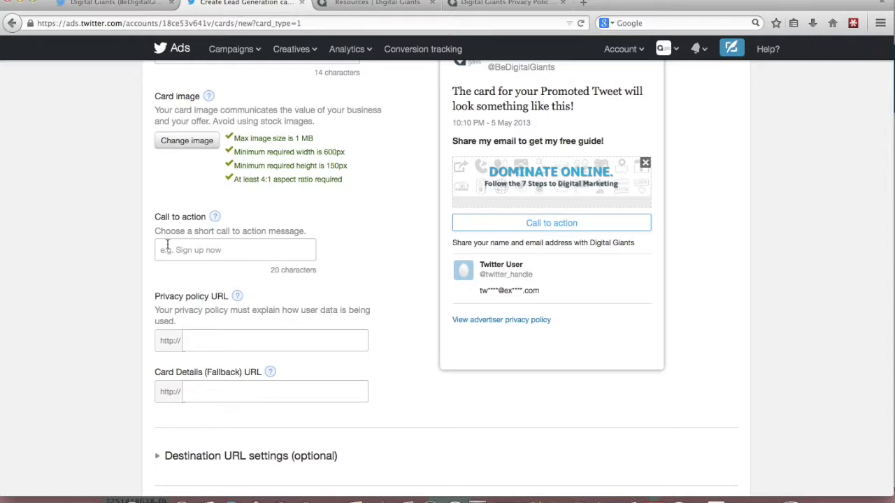
click(167, 244)
scroll(132, 237, down, 1)
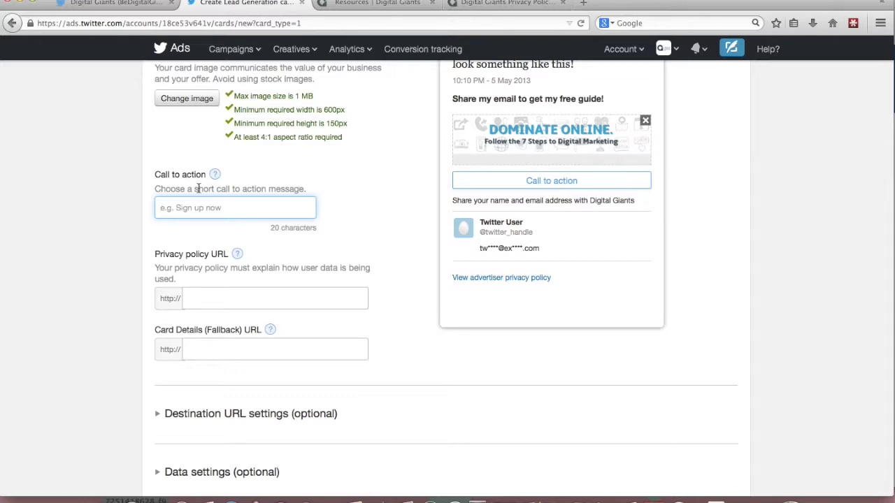
text(Get my free guide.)
click(96, 306)
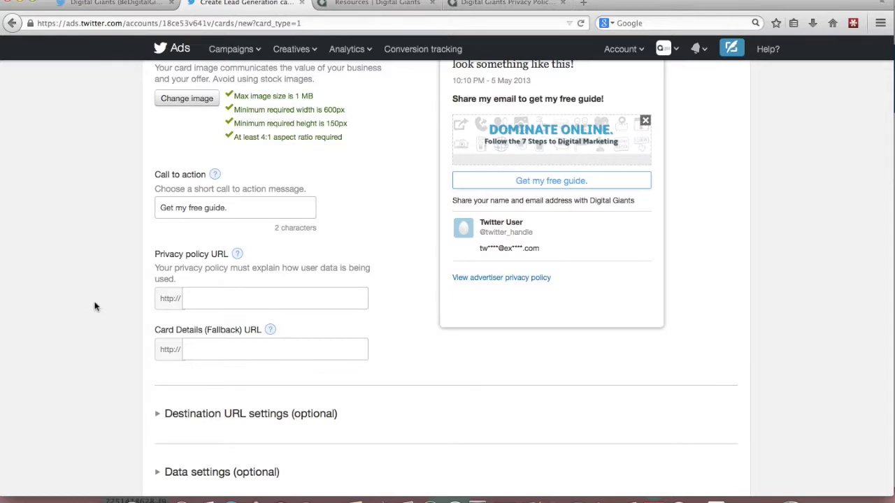
scroll(95, 306, down, 2)
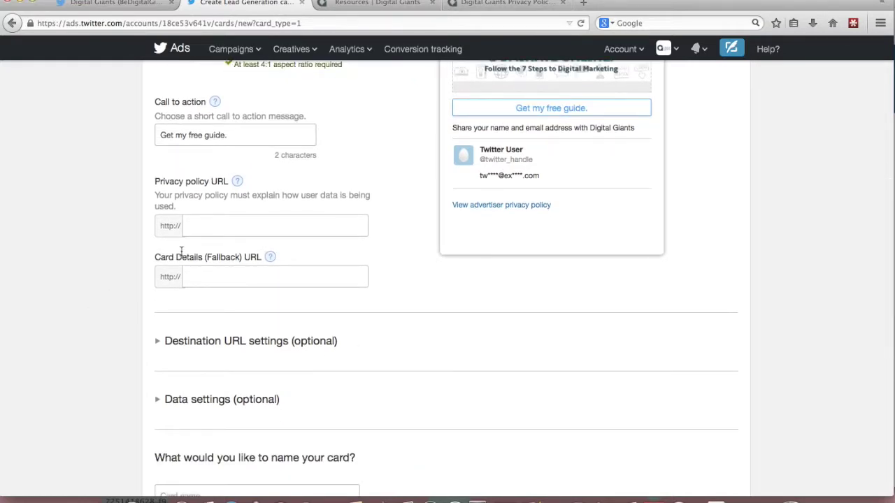
Step: Paste the Digital Giants privacy policy address into Privacy policy URL, then go to the Resources tab
click(505, 6)
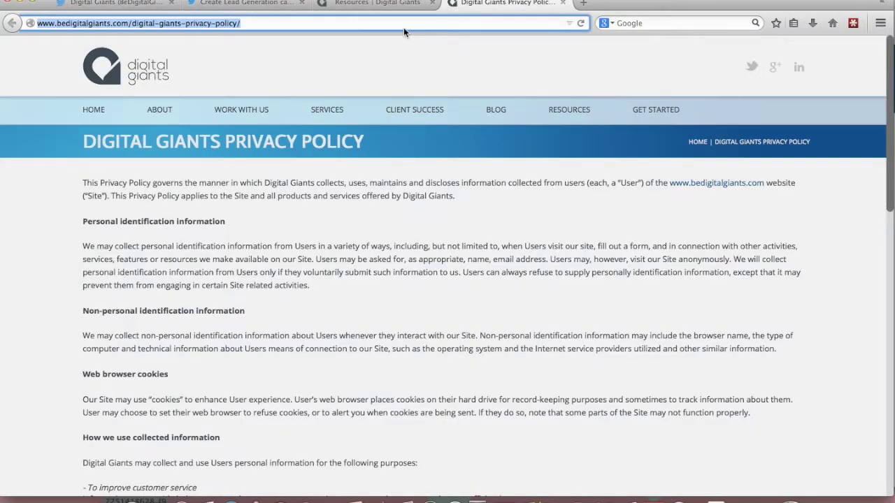
click(258, 5)
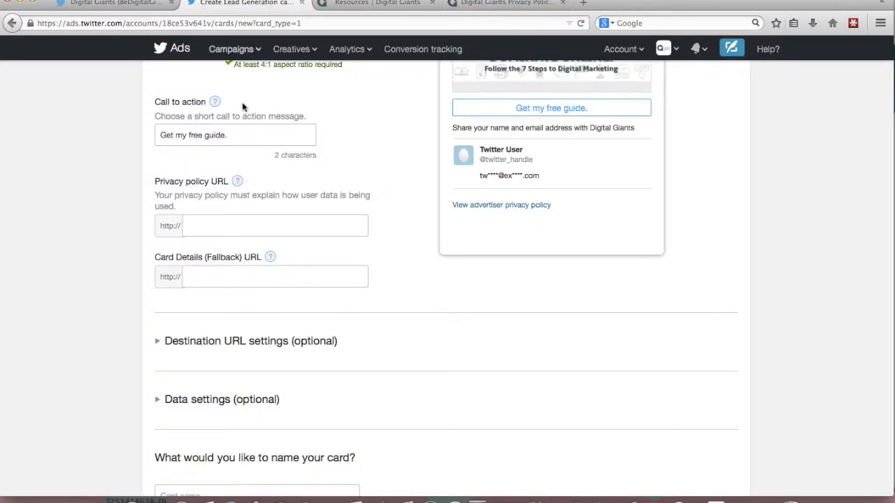
click(218, 220)
text(www.bedigitalgiants.com/digital-giants-privacy-policy/)
click(121, 234)
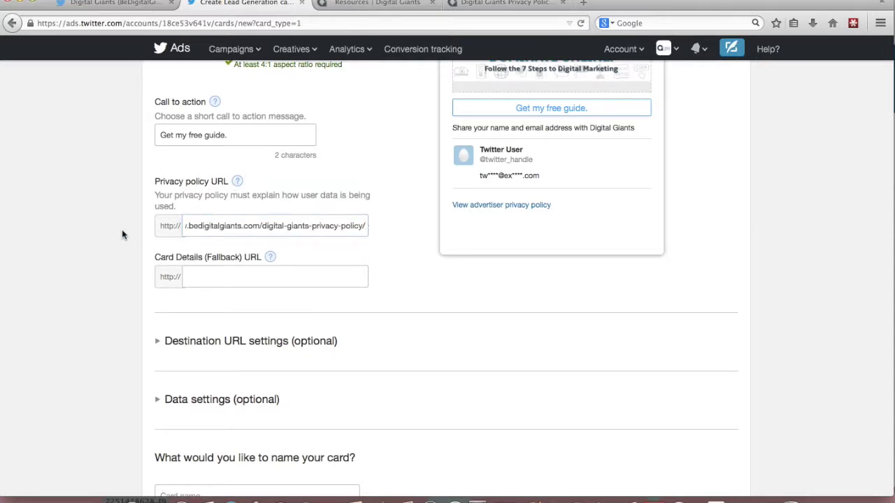
scroll(122, 235, down, 2)
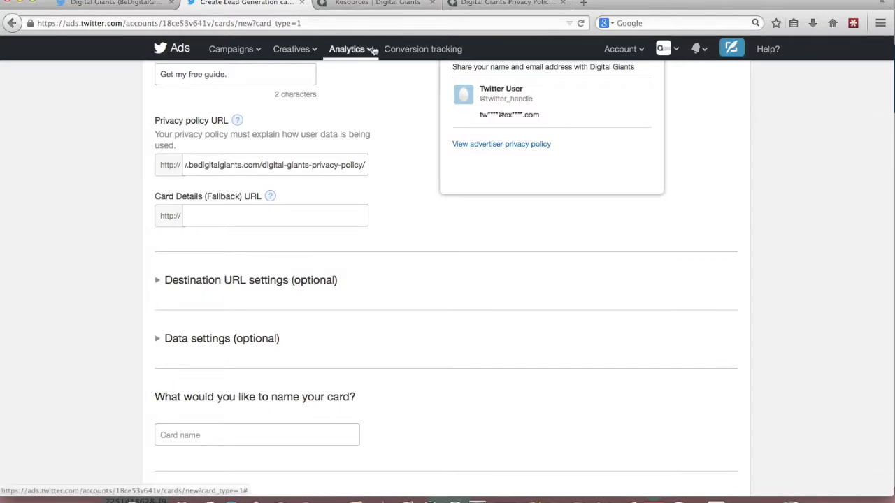
click(373, 4)
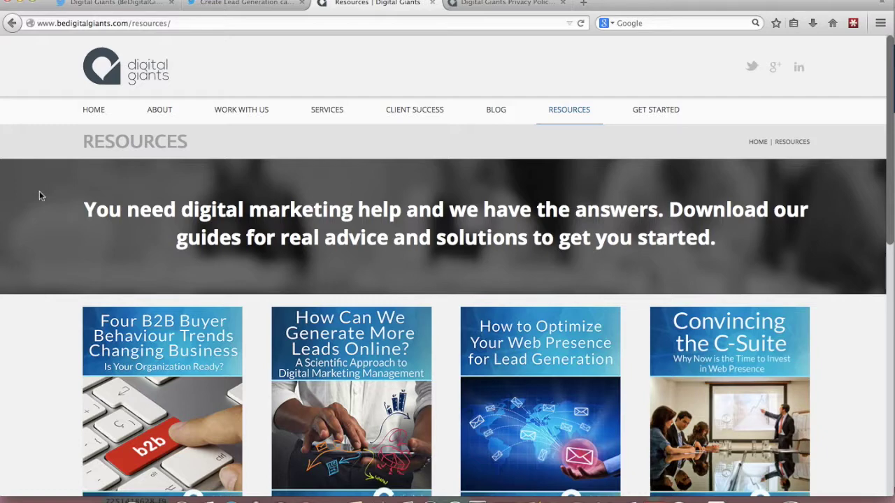
Step: Open The 7 Steps to Getting Started in Digital Marketing guide page and copy its URL
scroll(40, 196, down, 1)
scroll(40, 197, down, 2)
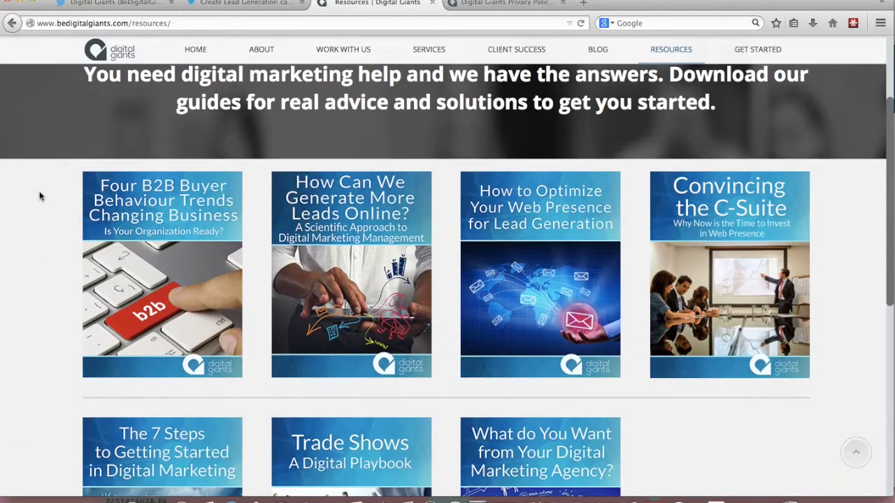
scroll(40, 196, down, 3)
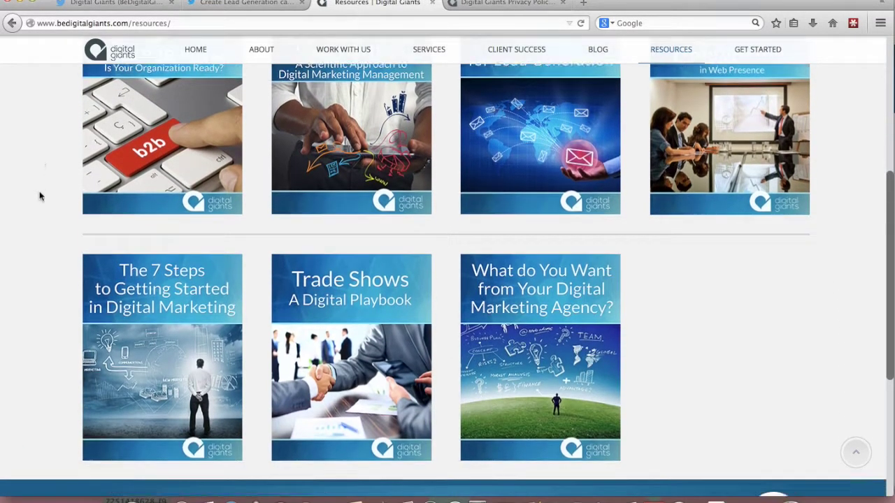
scroll(40, 196, up, 3)
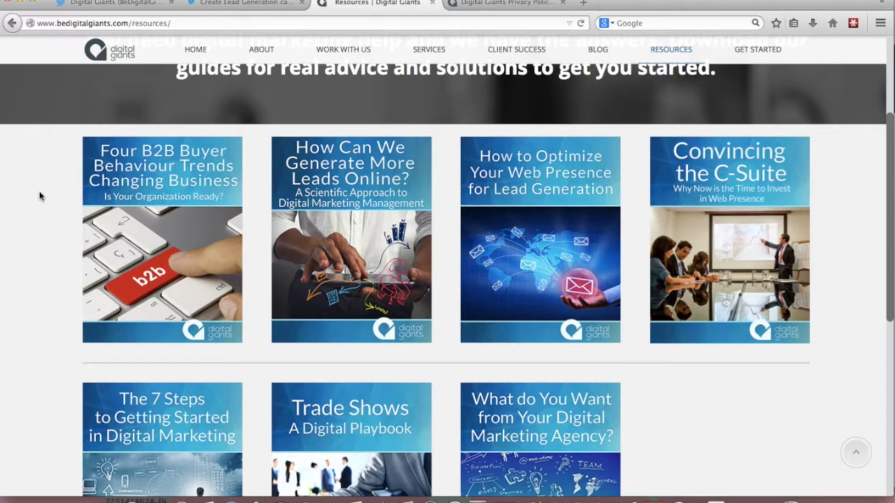
scroll(40, 197, down, 2)
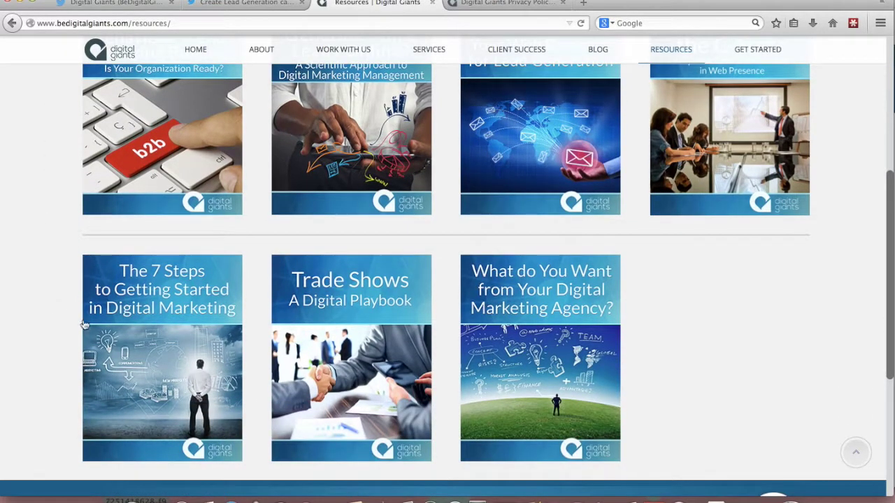
click(103, 335)
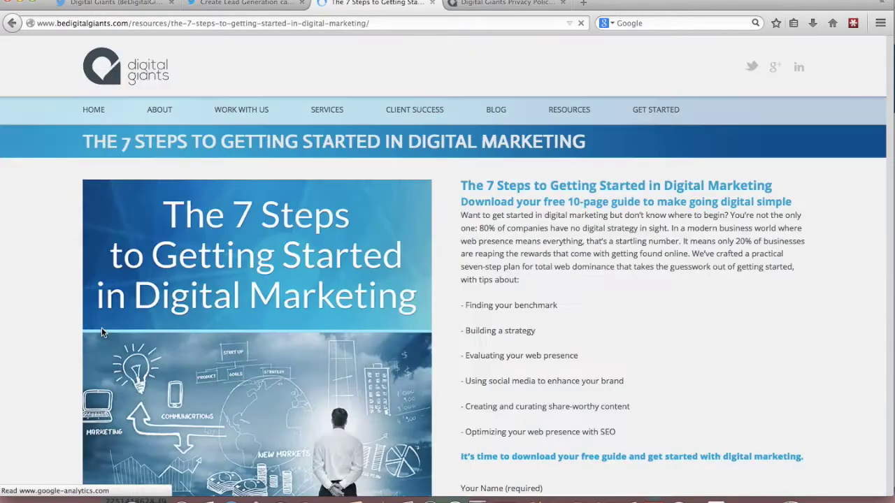
scroll(49, 246, down, 1)
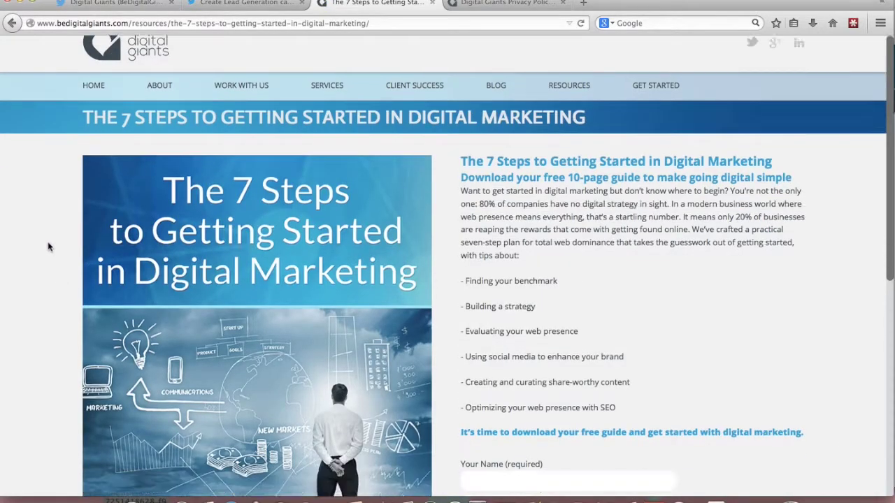
scroll(49, 246, down, 5)
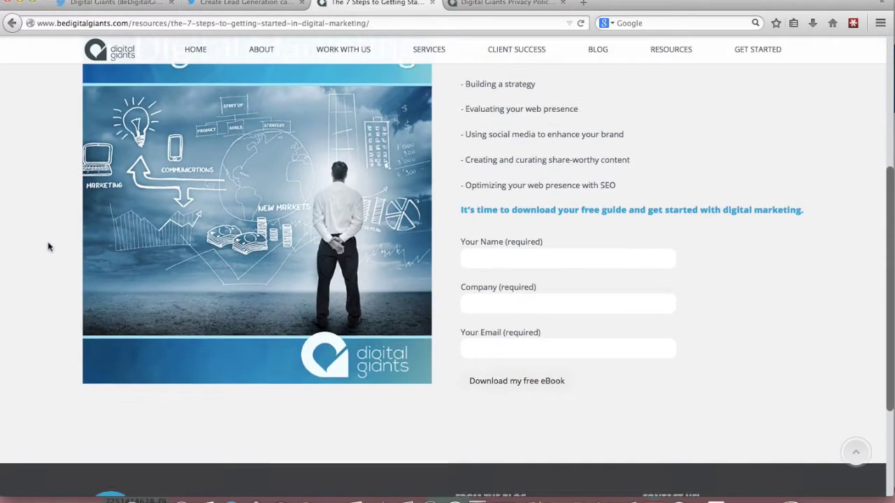
scroll(49, 246, up, 6)
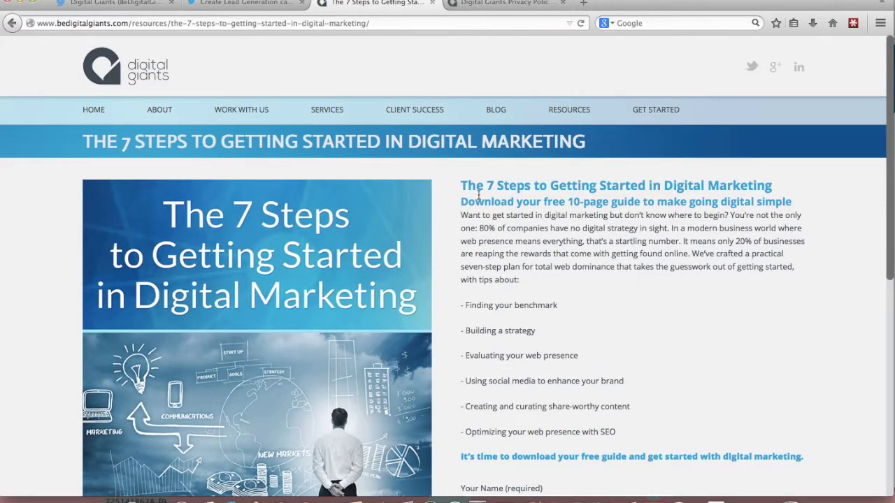
click(331, 26)
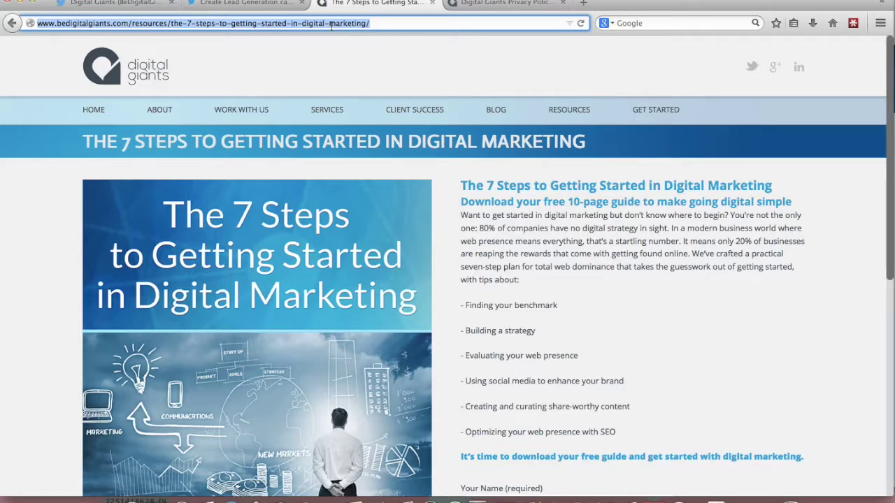
Step: Paste the 7 Steps guide address as the fallback URL and expand Destination URL settings
click(265, 5)
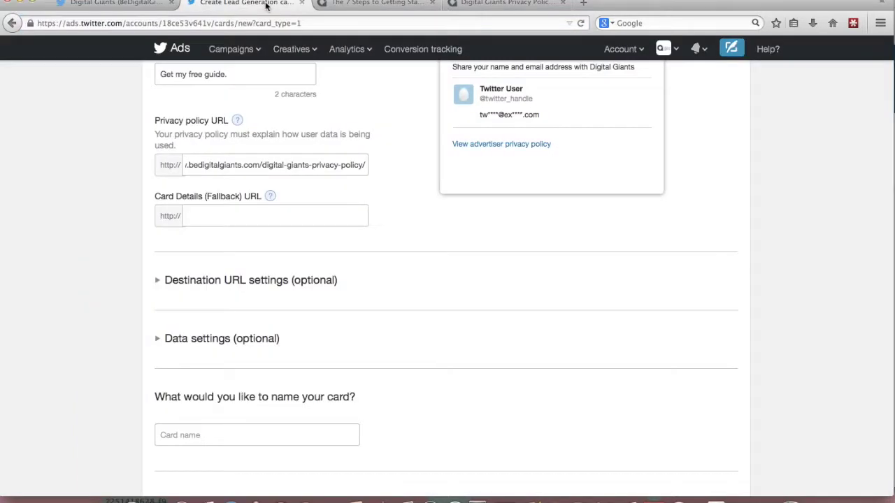
click(219, 219)
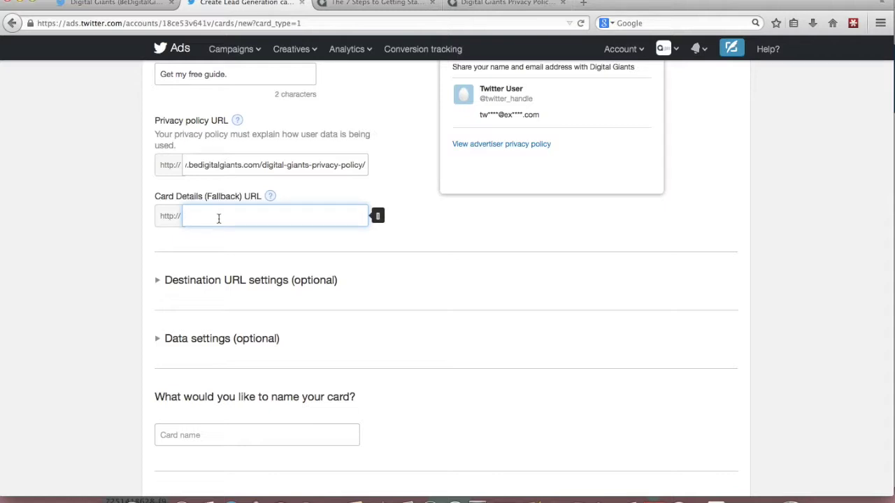
text(www.bedigitalgiants.com/the-7-steps-to-getting-started-in-digital-marketing/)
click(123, 218)
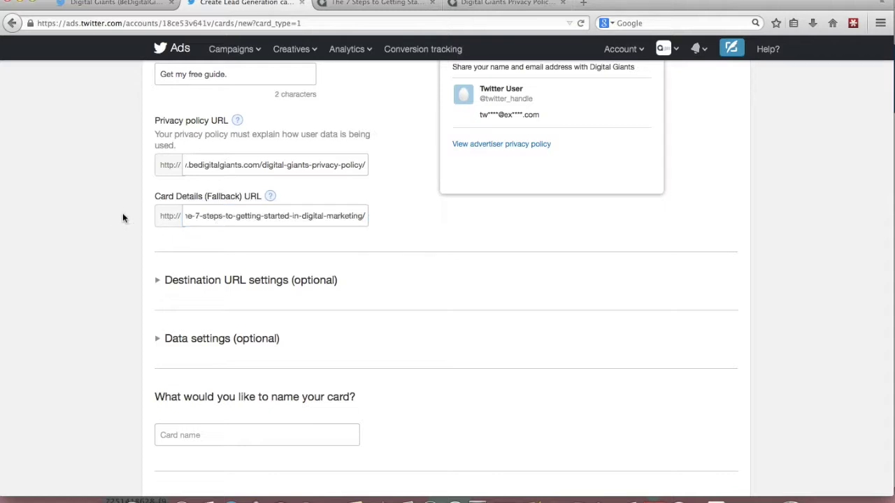
scroll(122, 218, down, 3)
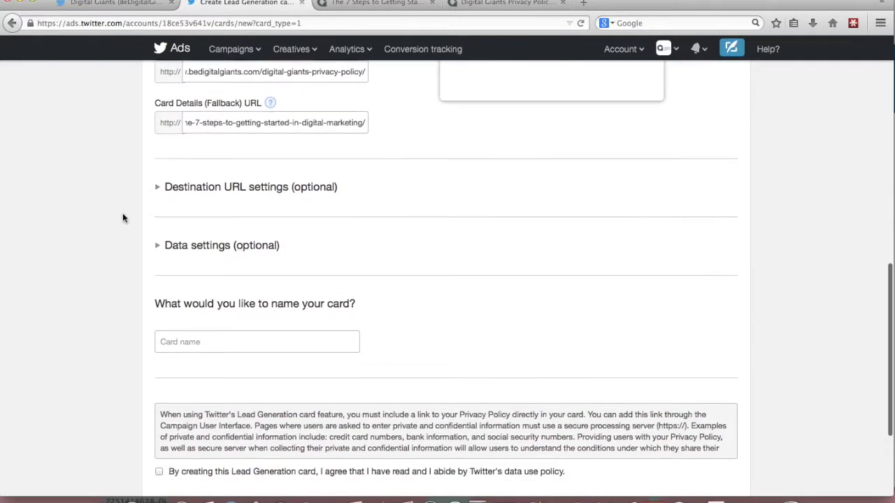
click(159, 187)
scroll(102, 221, down, 3)
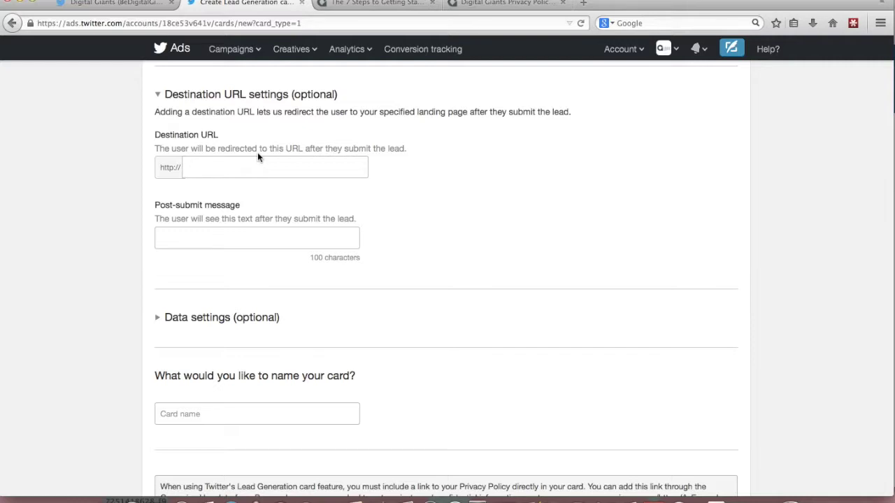
Step: Go back to the Digital Giants Resources page and copy its address from the address bar
click(345, 4)
mouse_move(383, 143)
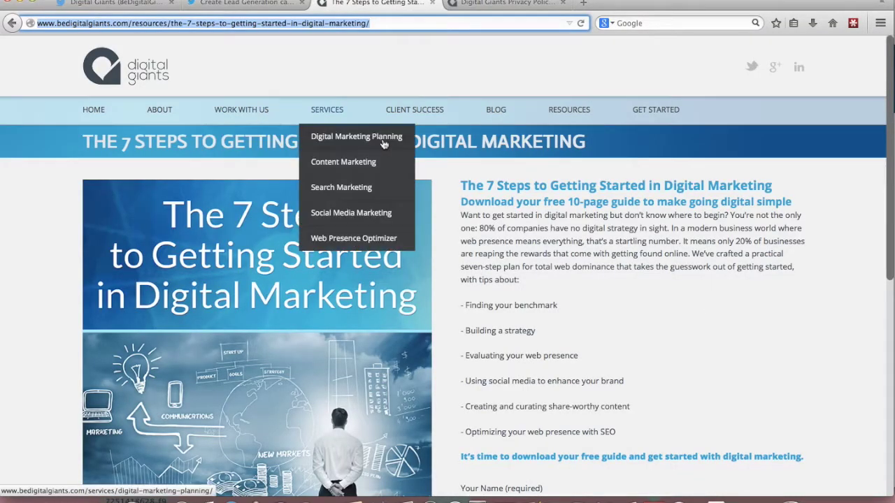
click(547, 116)
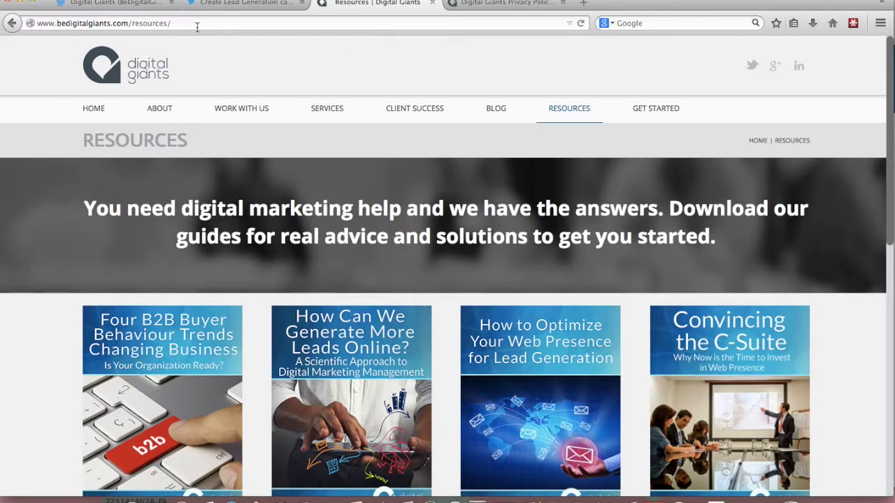
click(197, 24)
key(super+c)
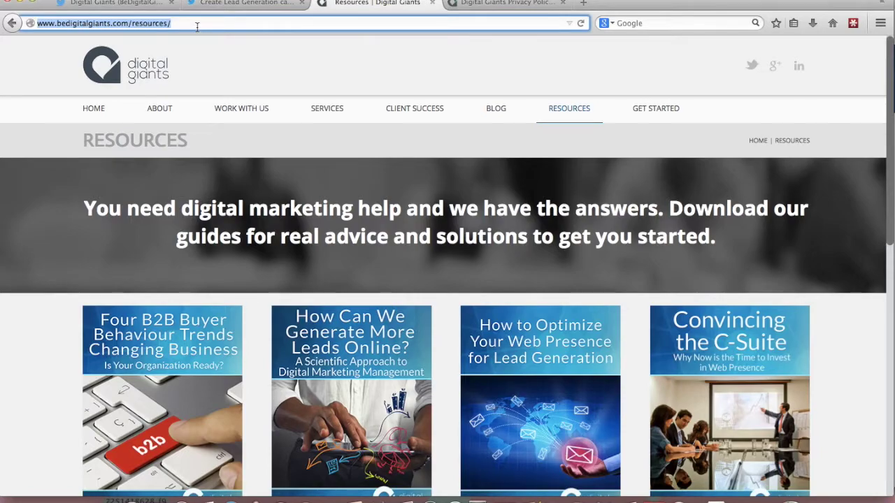
click(203, 2)
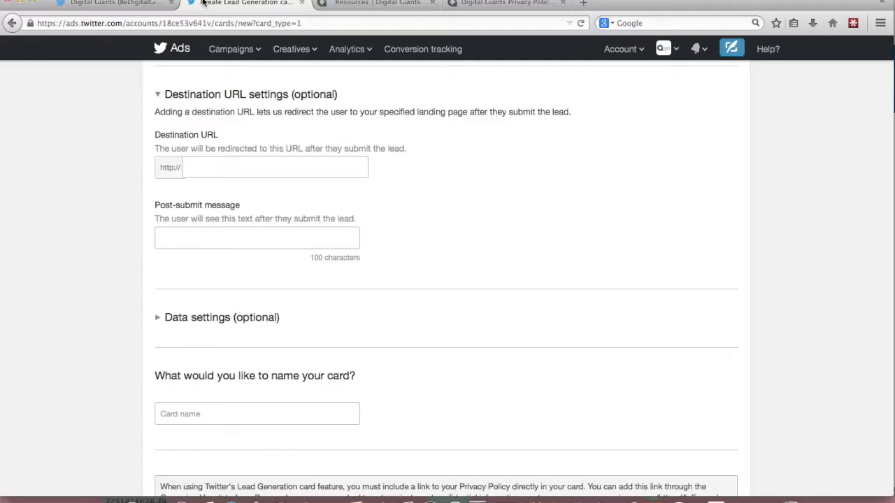
click(204, 166)
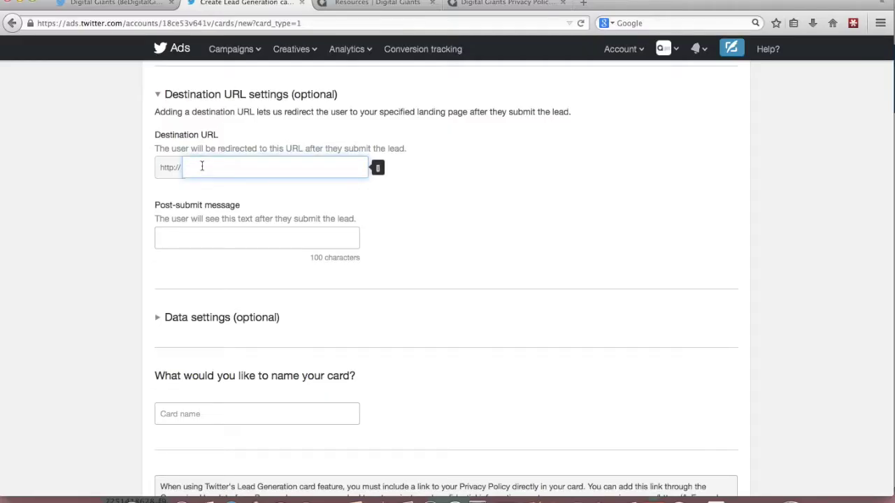
key(super+v)
click(120, 195)
Step: Set the post-submit message to "Thank you for downloading."
scroll(120, 195, down, 1)
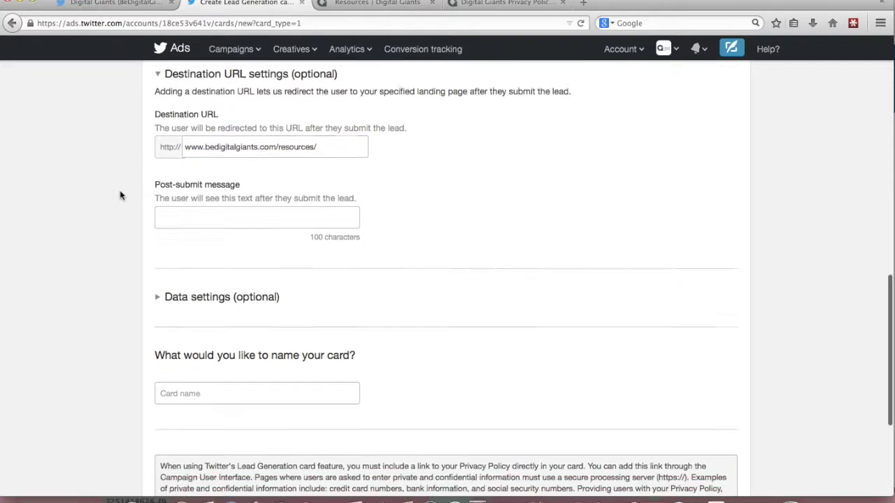
scroll(119, 195, down, 1)
click(198, 192)
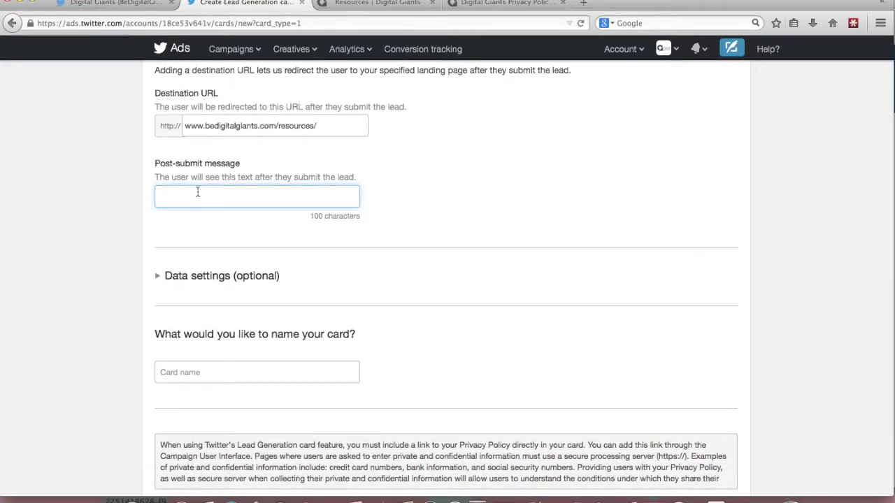
text(Thank you for downloading.)
click(140, 225)
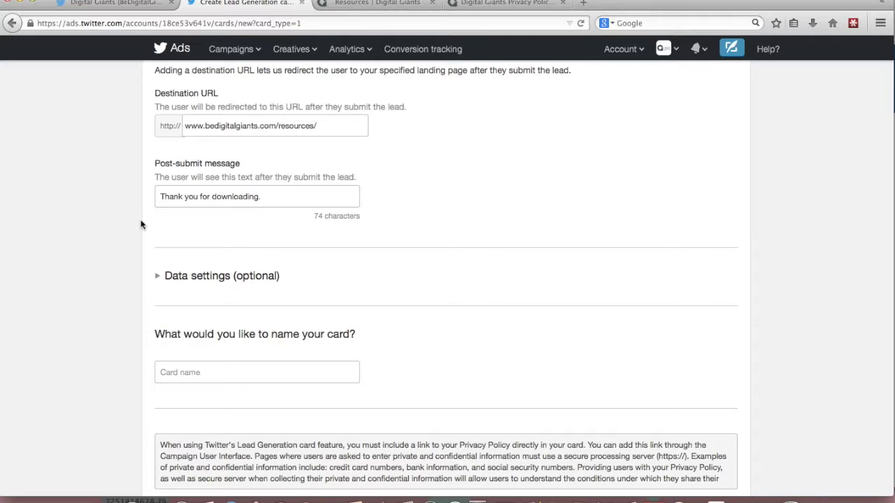
scroll(121, 259, down, 2)
Step: Expand Data settings (optional) and review the Submit URL and custom key fields, leaving them at their defaults
click(158, 210)
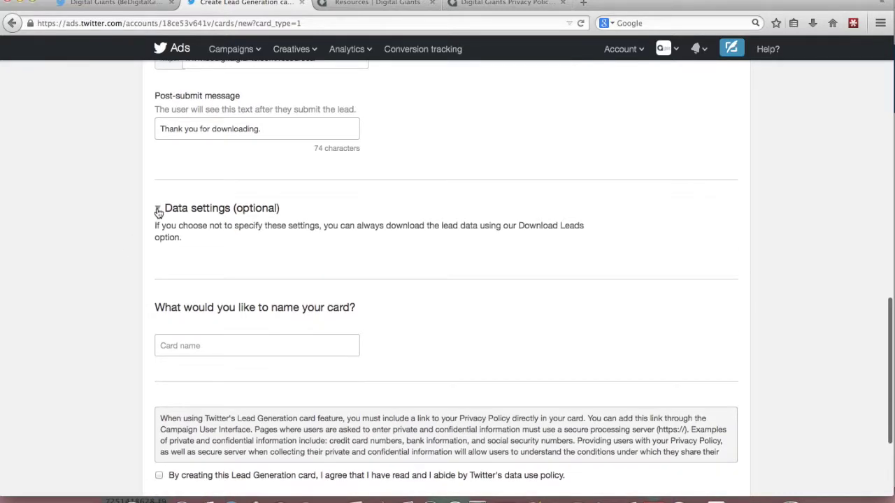
scroll(104, 250, down, 3)
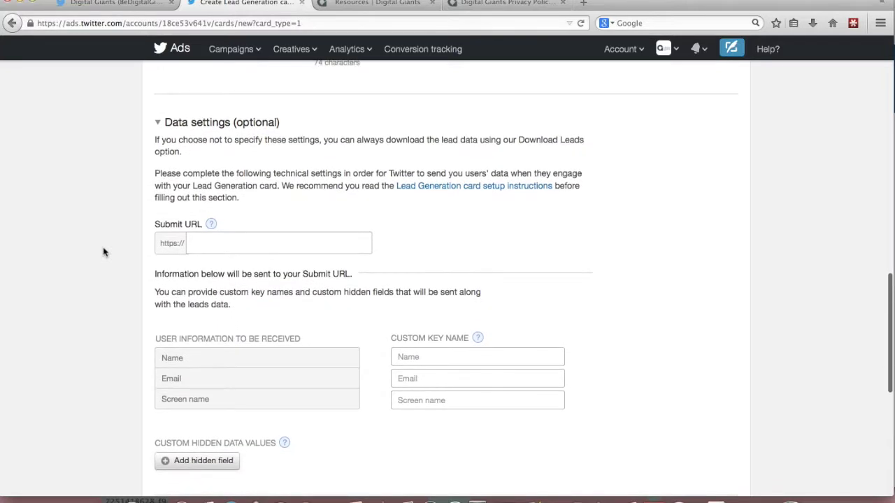
scroll(104, 252, down, 1)
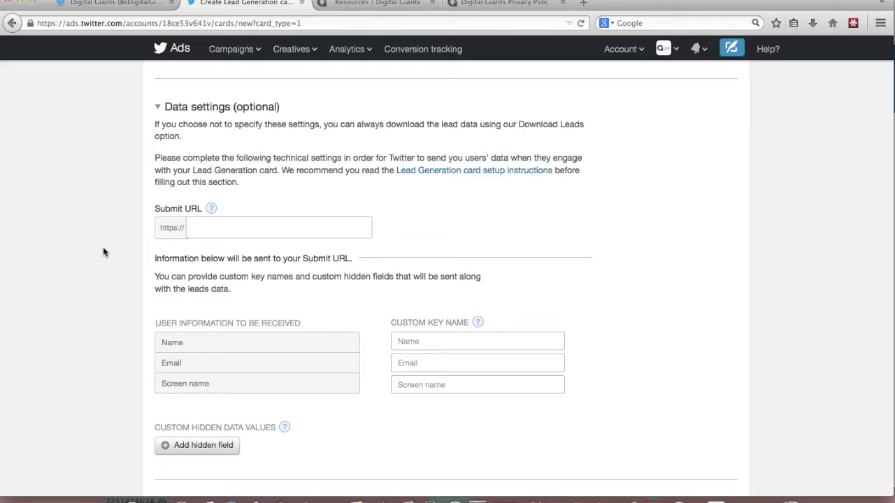
scroll(104, 252, down, 5)
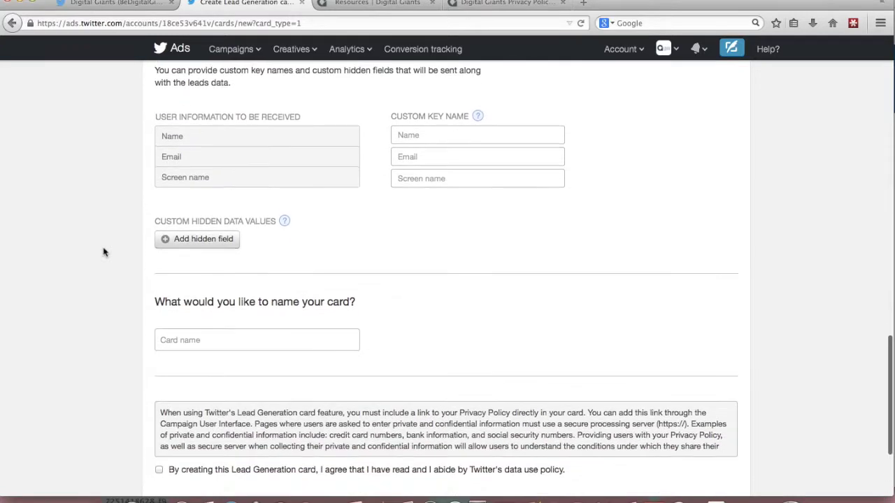
scroll(103, 252, down, 3)
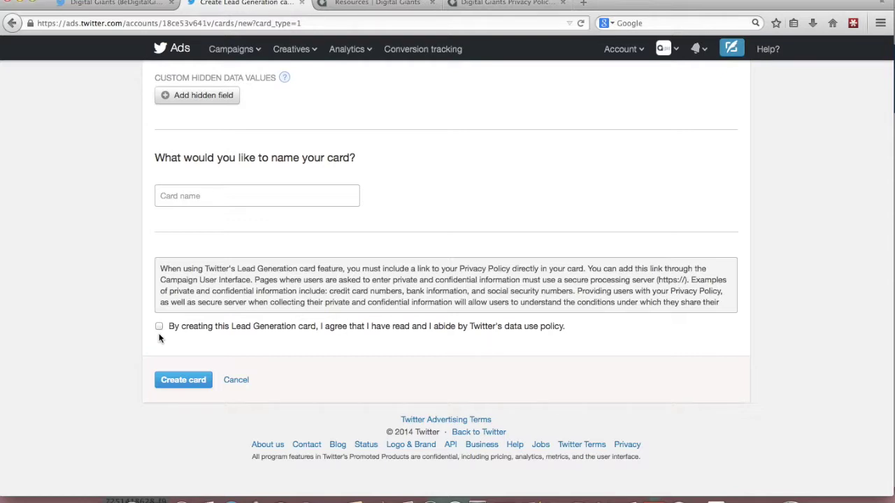
click(177, 397)
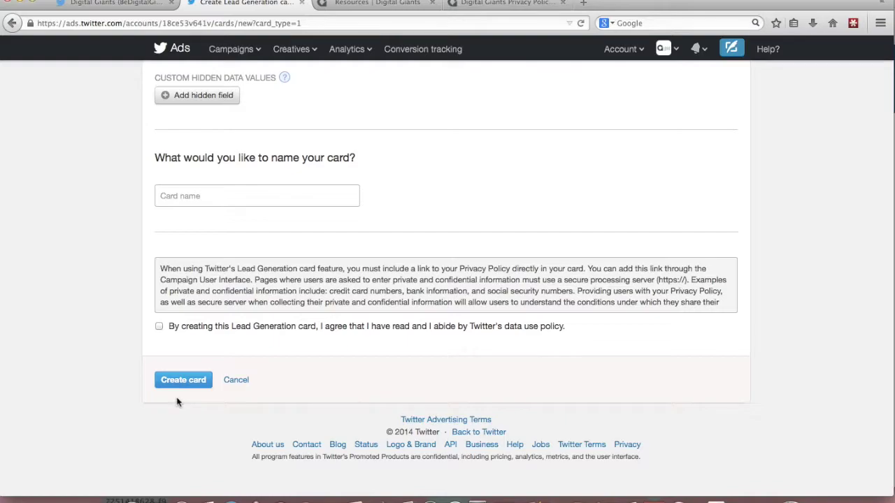